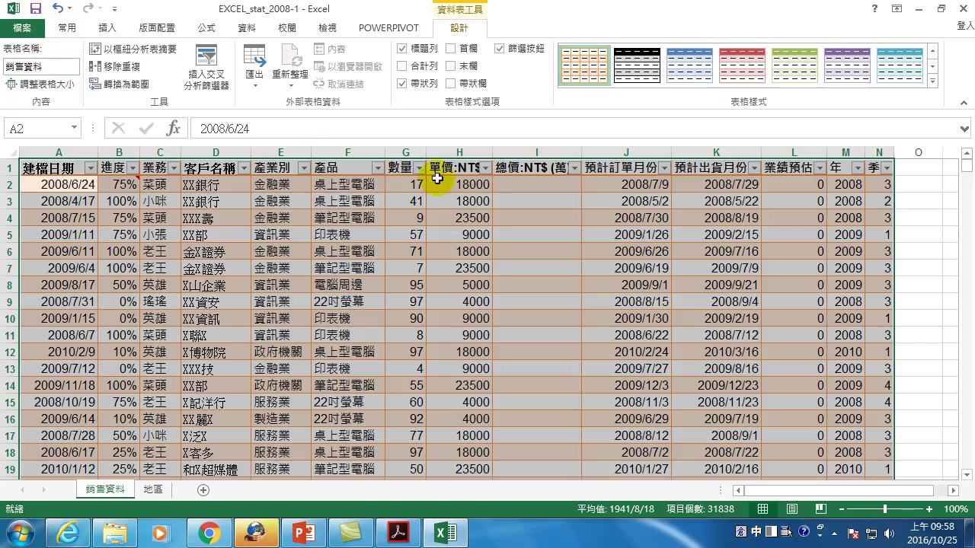
# Select the 數量 values in column G, giving average 51.125, count 2448 and sum 125154
pyautogui.click(512, 200)
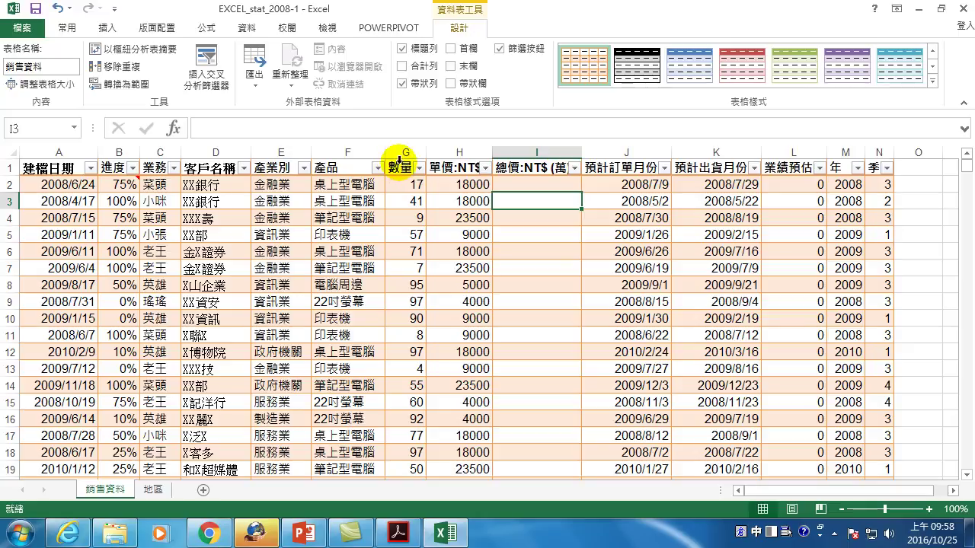
pyautogui.click(399, 160)
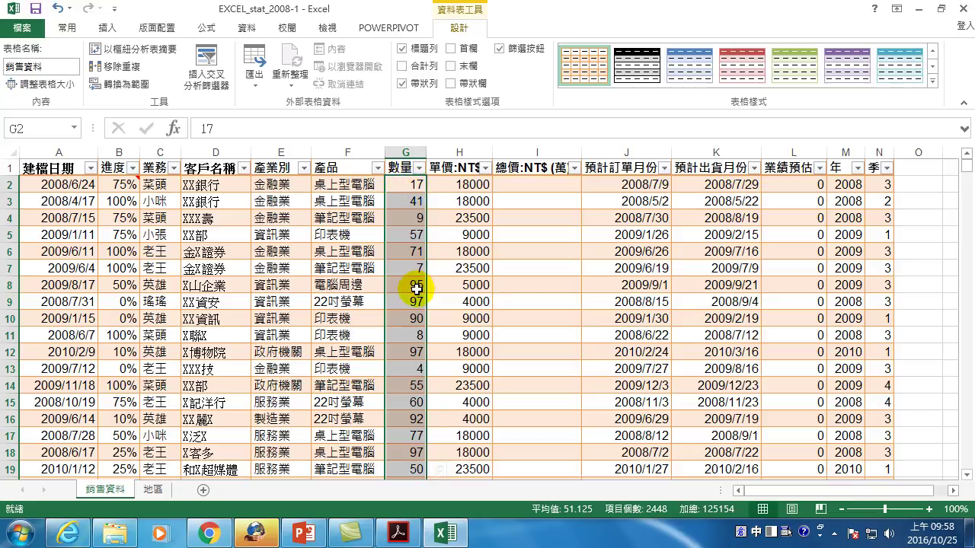
pyautogui.moveTo(966, 164); pyautogui.dragTo(968, 466)
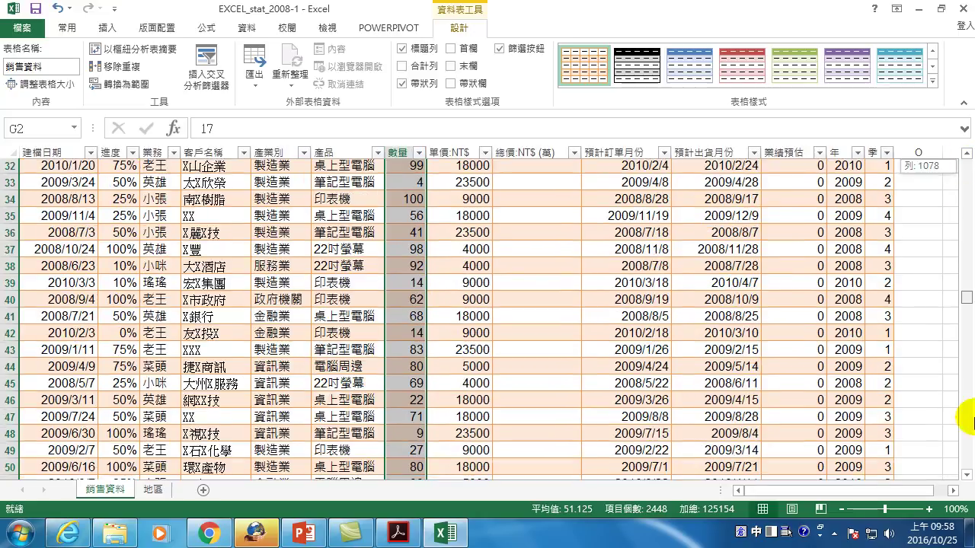
pyautogui.scroll(-2, 495, 461)
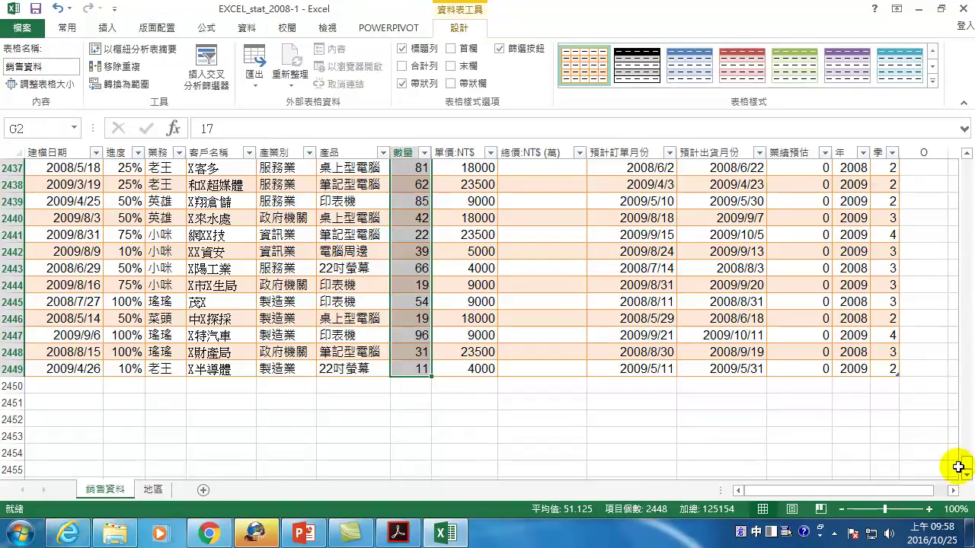
pyautogui.moveTo(964, 467); pyautogui.dragTo(964, 131)
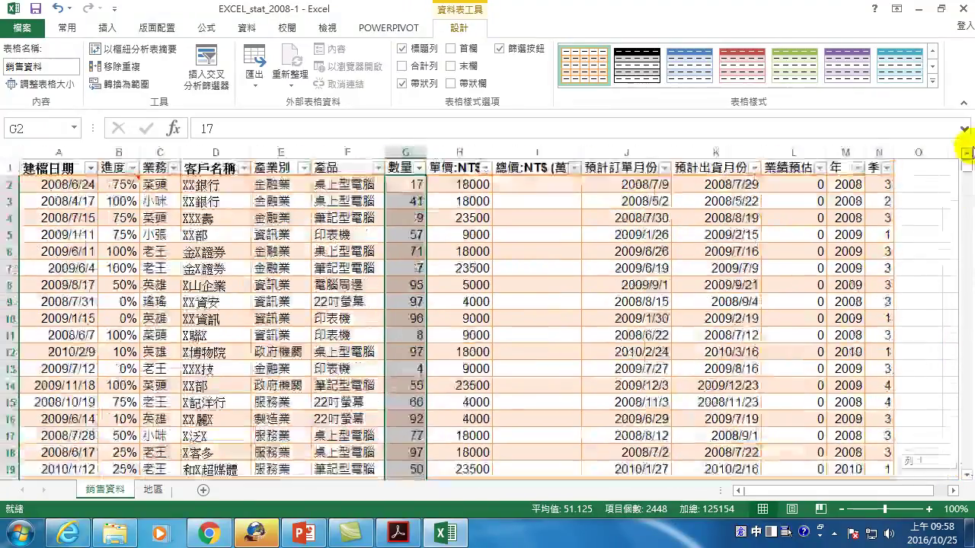
pyautogui.click(438, 233)
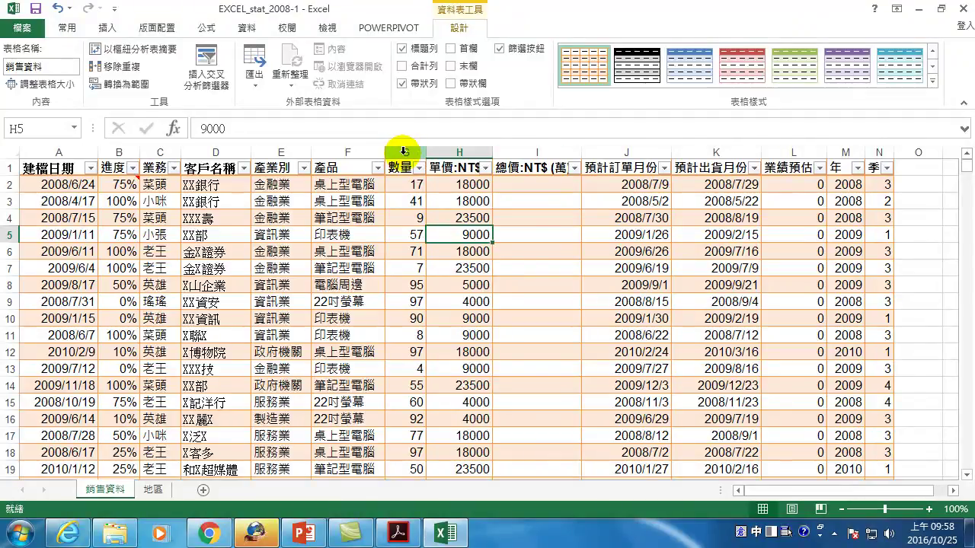
pyautogui.click(404, 151)
pyautogui.moveTo(966, 169); pyautogui.dragTo(966, 457)
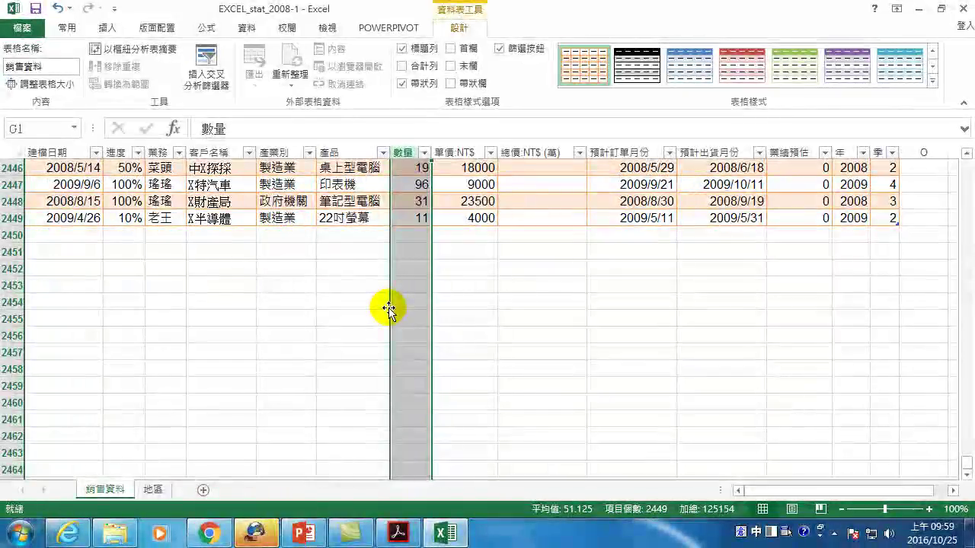
pyautogui.moveTo(966, 308); pyautogui.dragTo(967, 462)
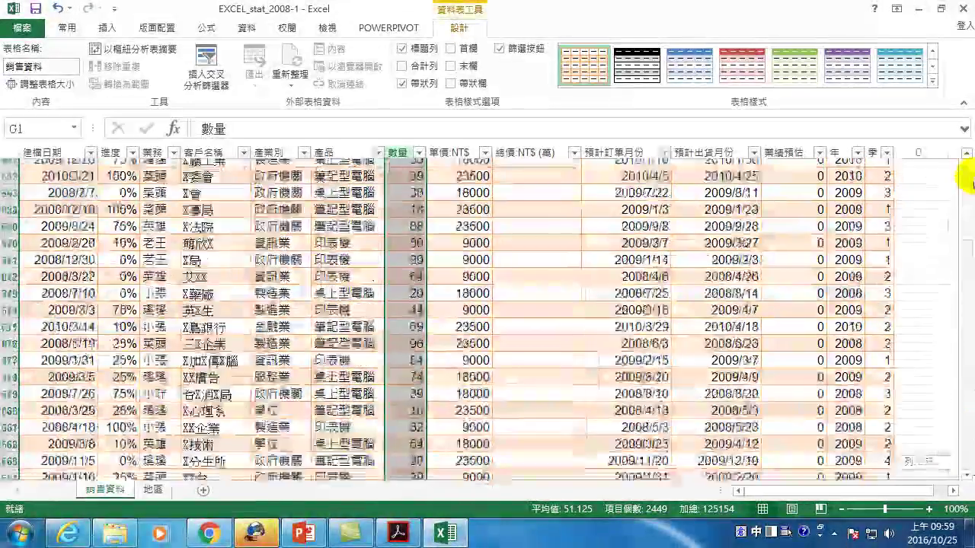
pyautogui.moveTo(967, 412); pyautogui.dragTo(968, 162)
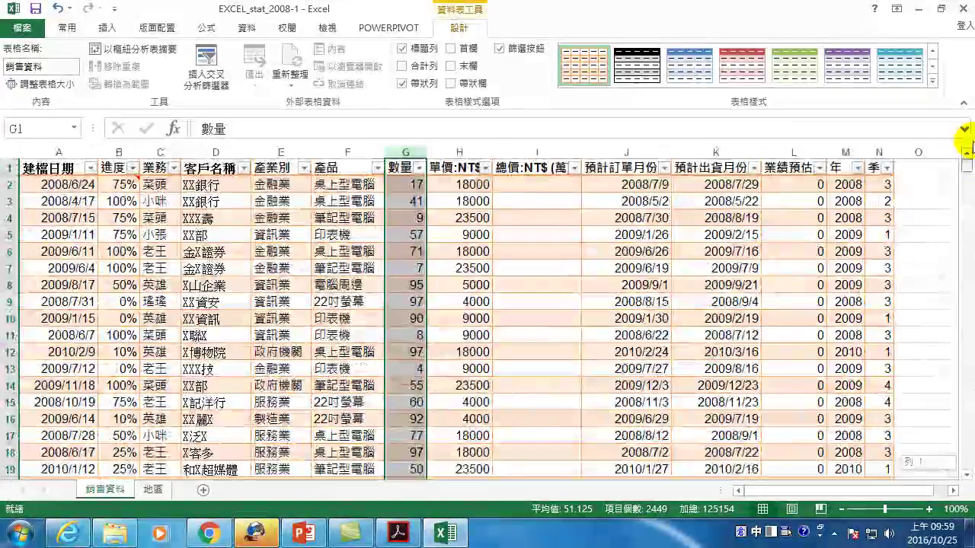
pyautogui.click(408, 200)
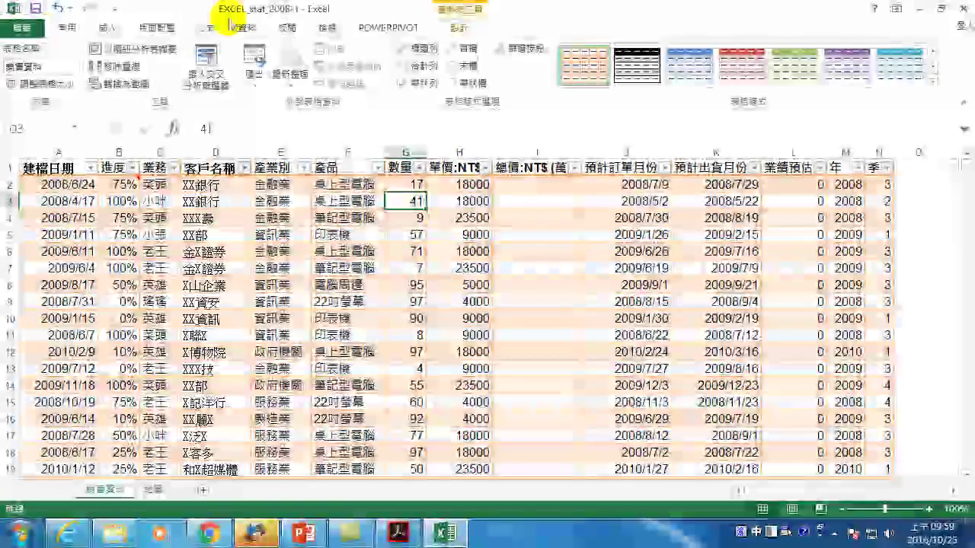
# Bring up the Data Analysis tool list from the Data ribbon
pyautogui.click(73, 27)
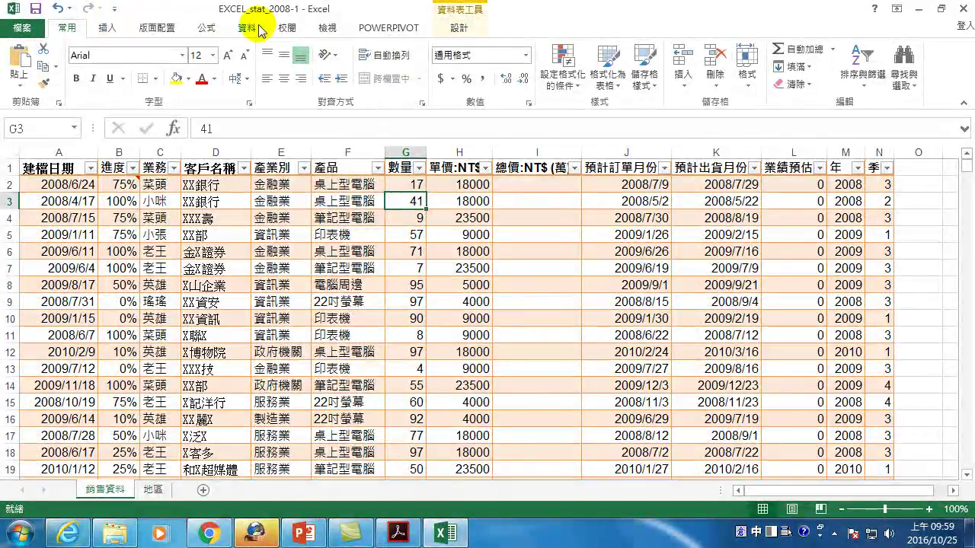
pyautogui.click(248, 28)
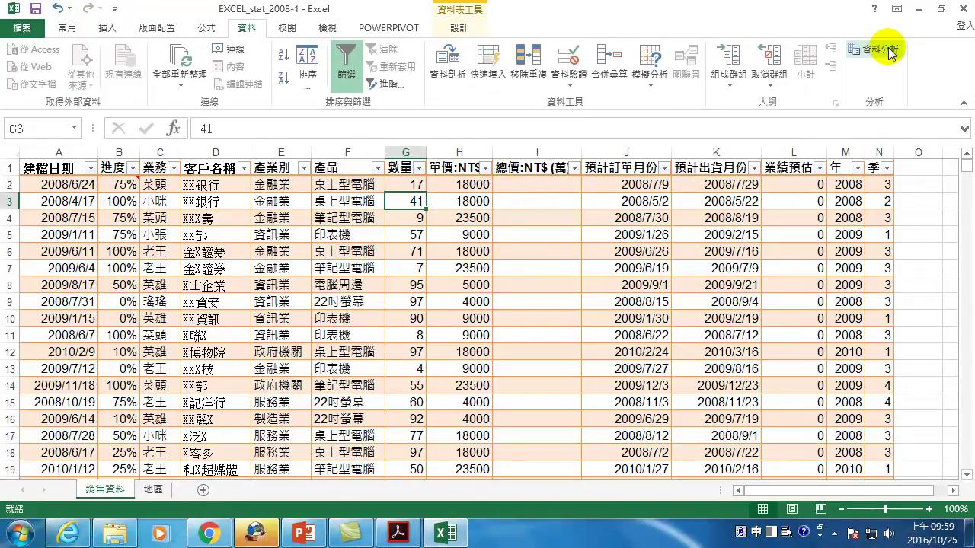
pyautogui.click(882, 49)
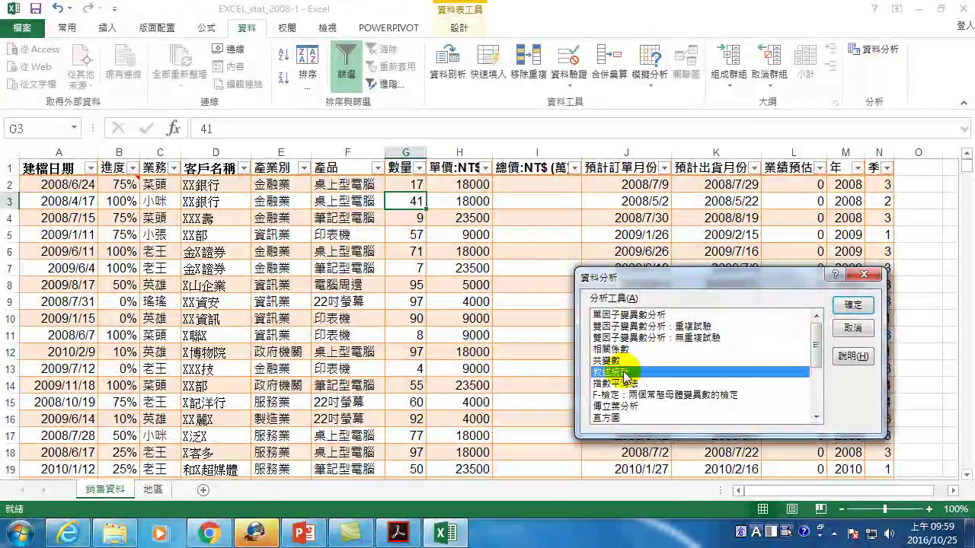
# Start Descriptive Statistics and get ready to fill in its Input Range
pyautogui.click(857, 306)
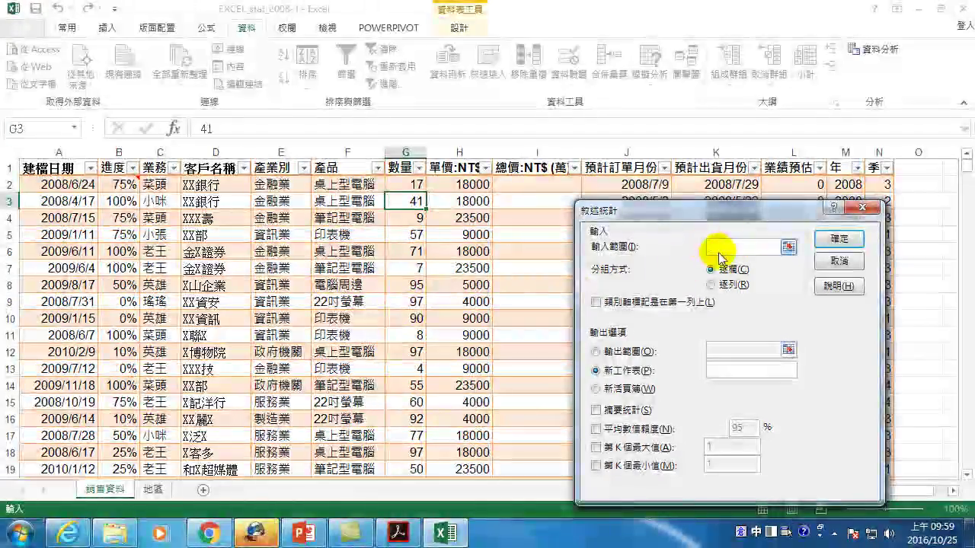
pyautogui.click(709, 247)
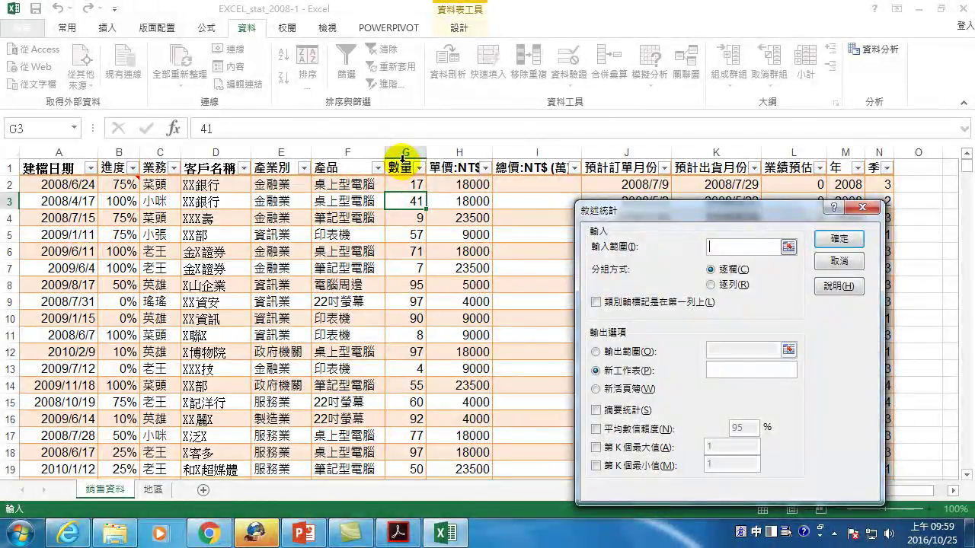
# Run Descriptive Statistics on G2:G2449 with Summary statistics, output to a new worksheet
pyautogui.click(403, 158)
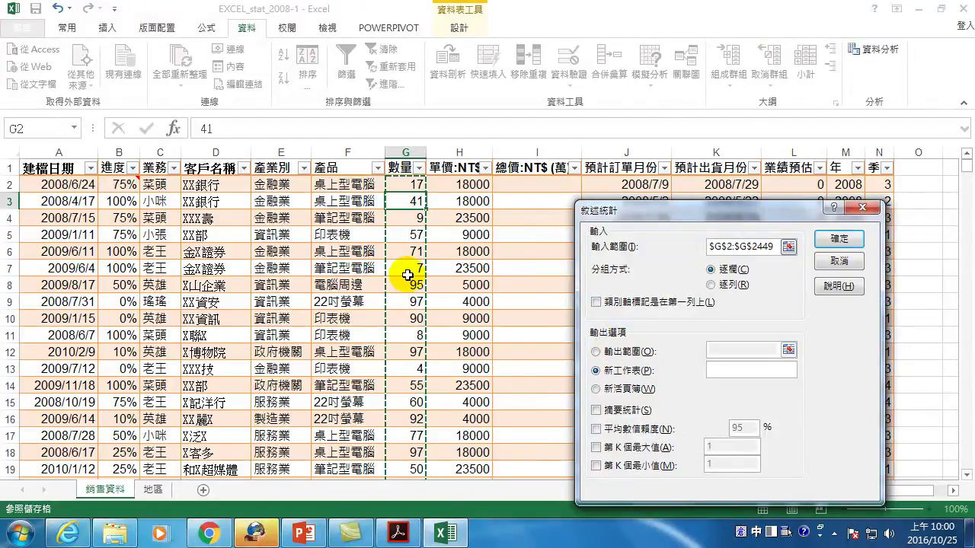
pyautogui.click(596, 410)
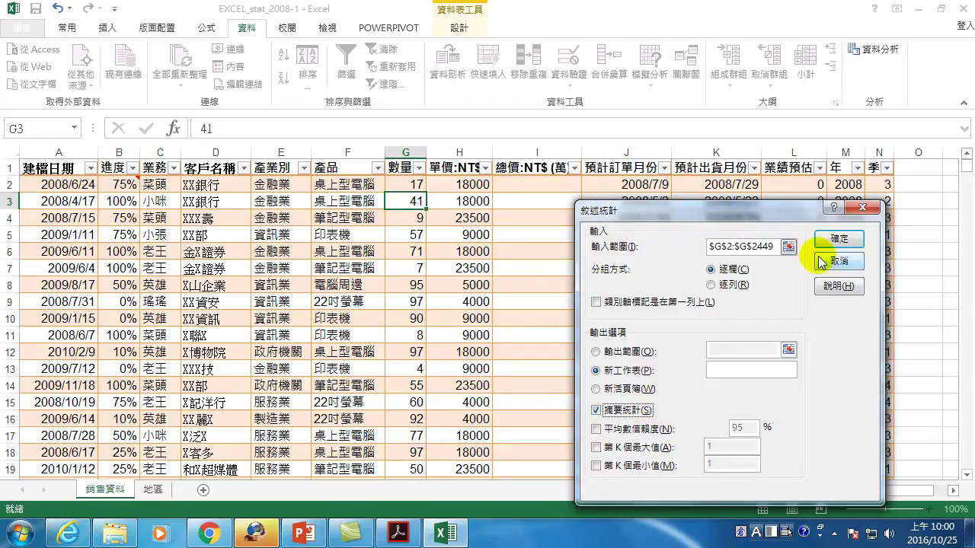
pyautogui.click(851, 241)
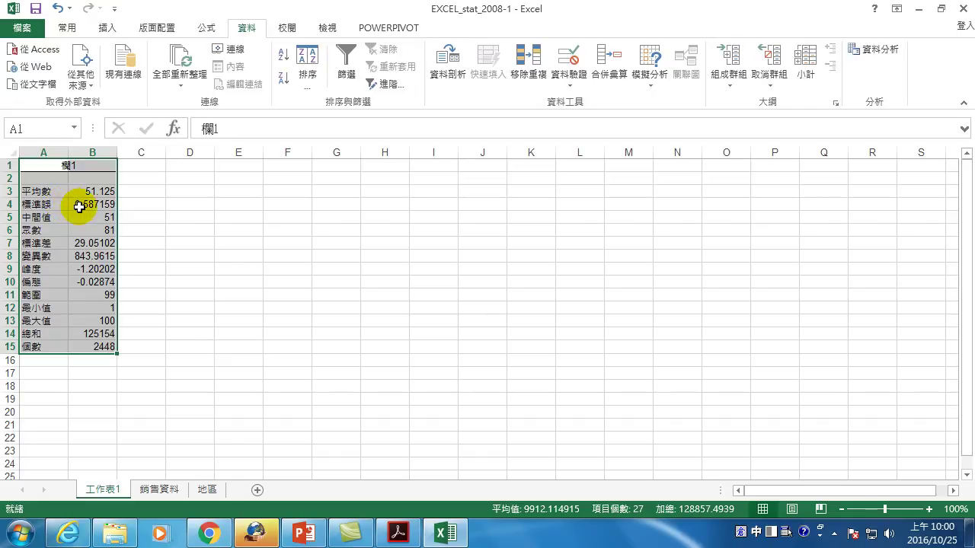
# Review the minimum, maximum, mode and kurtosis results on 工作表1
pyautogui.click(99, 307)
pyautogui.click(99, 307)
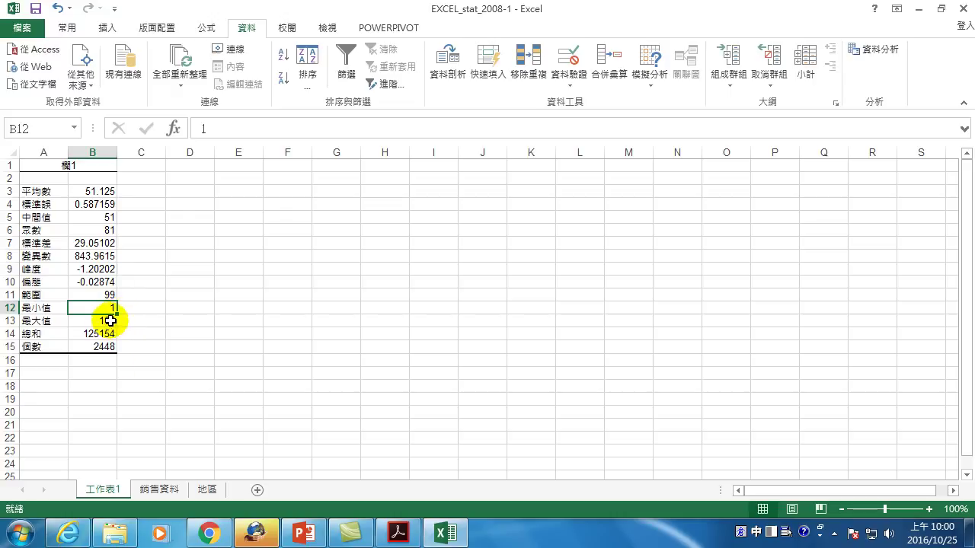
pyautogui.click(109, 320)
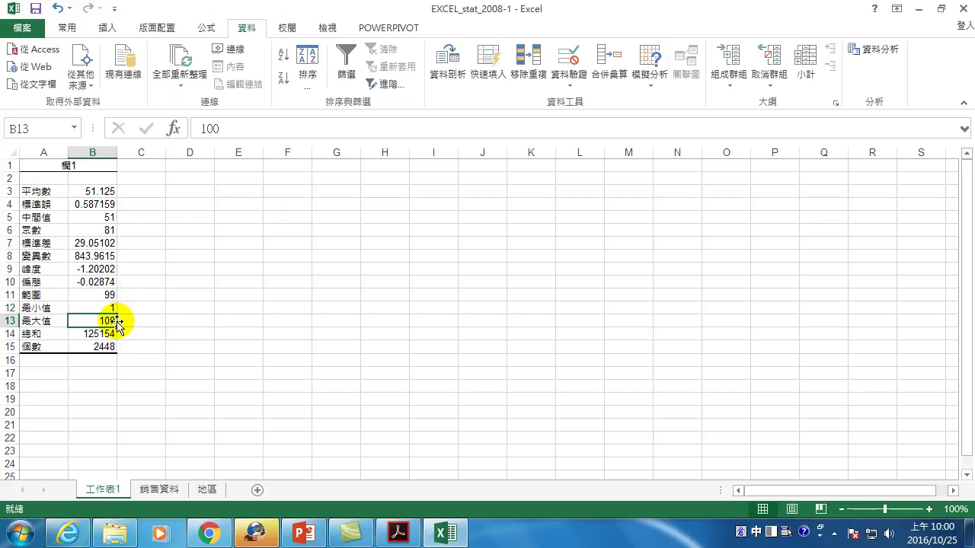
pyautogui.moveTo(34, 229); pyautogui.dragTo(98, 228)
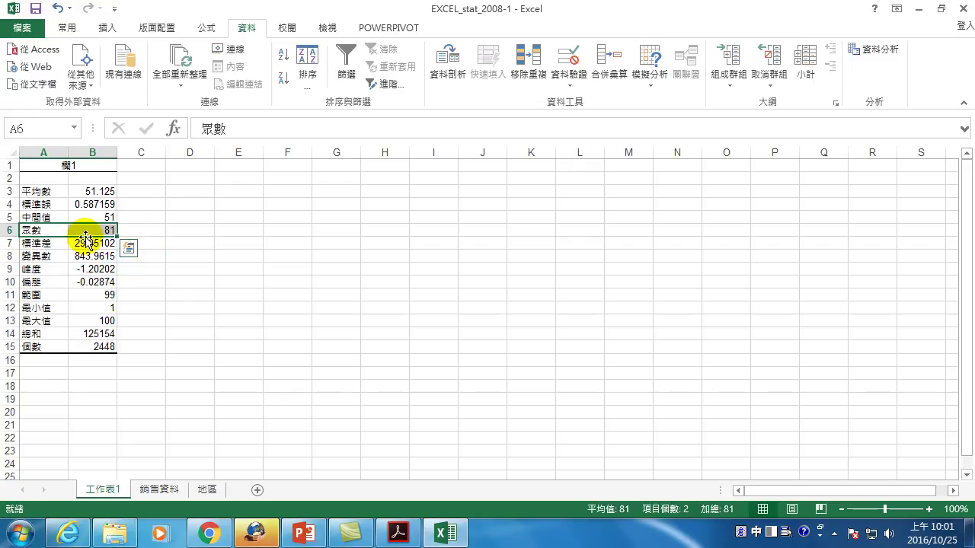
pyautogui.click(90, 265)
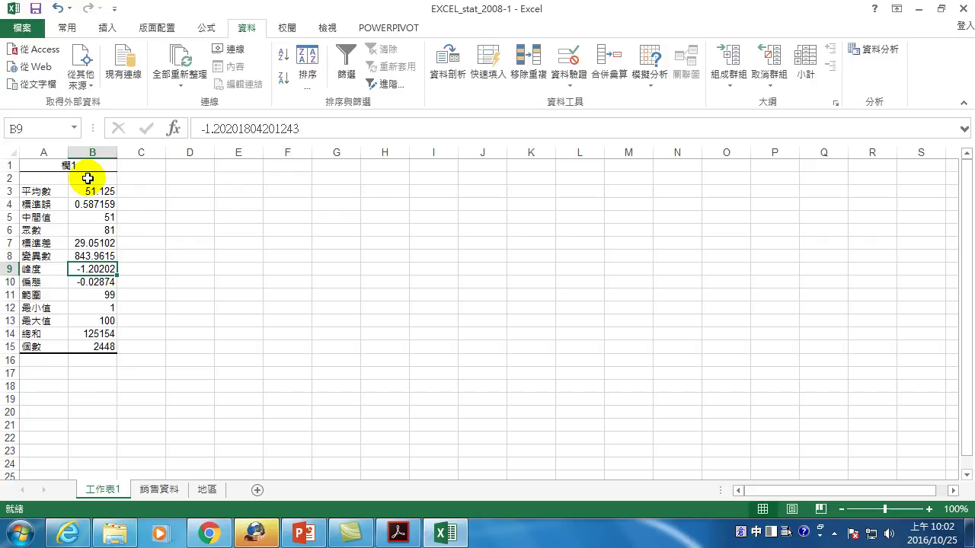
pyautogui.click(156, 492)
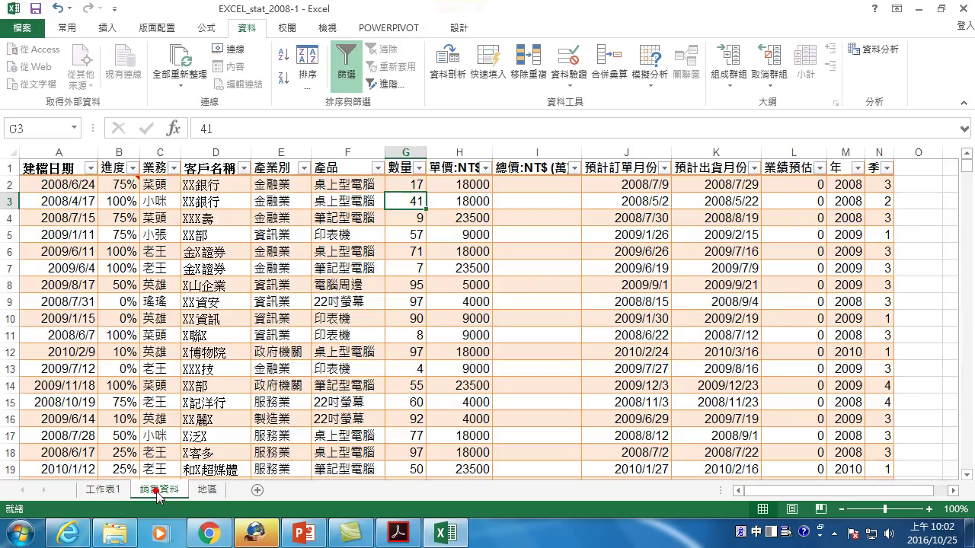